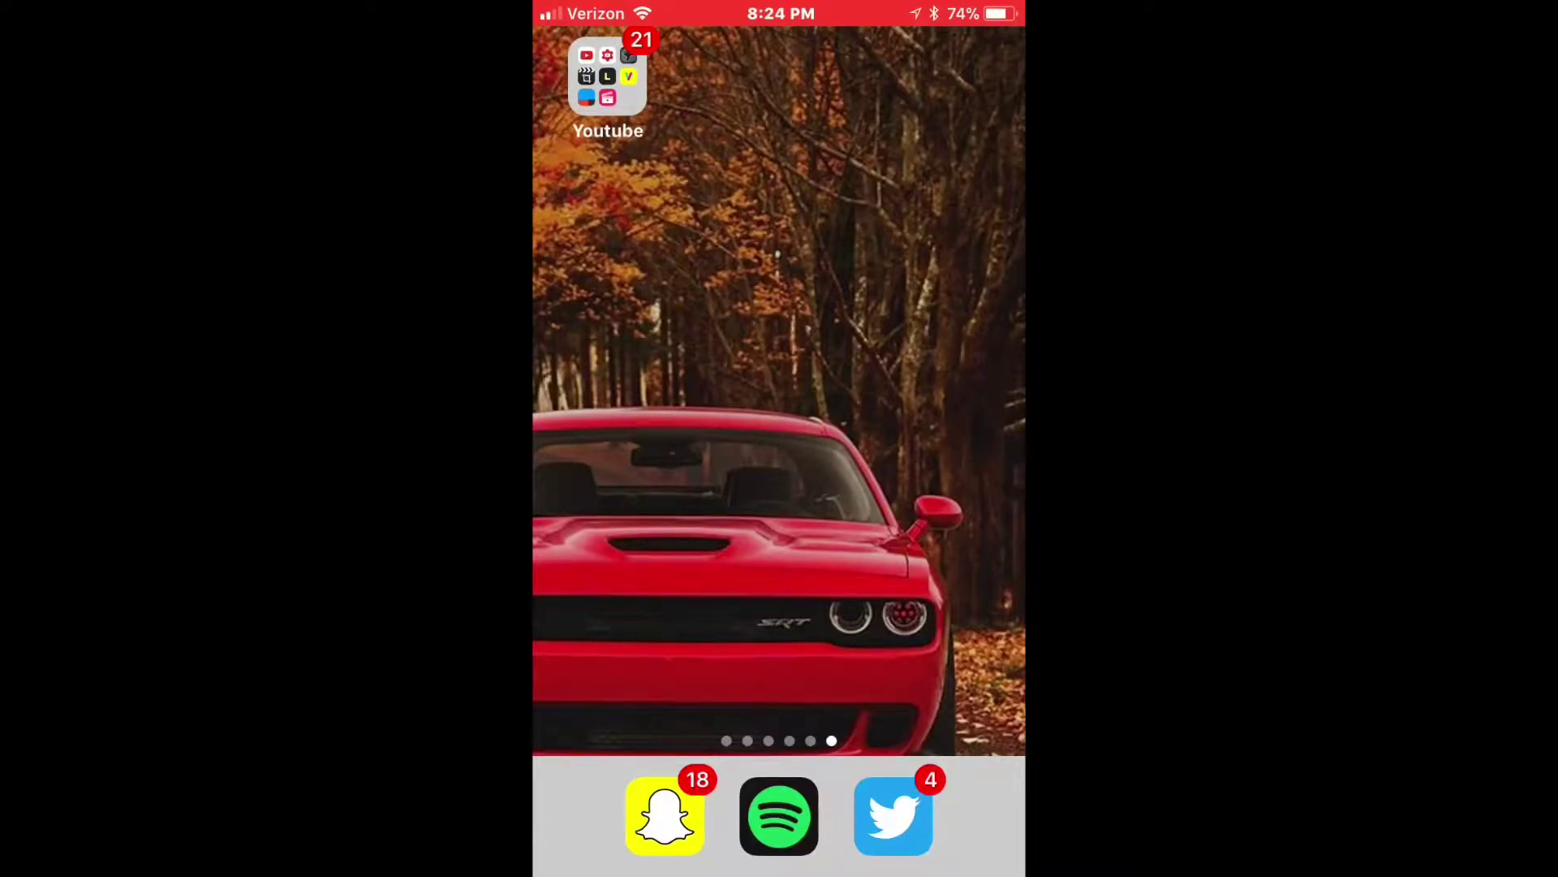
{"action": "scroll", "coordinate": [780, 366], "scroll_direction": "left", "scroll_amount": 1}
{"action": "scroll", "coordinate": [779, 366], "scroll_direction": "left", "scroll_amount": 1}
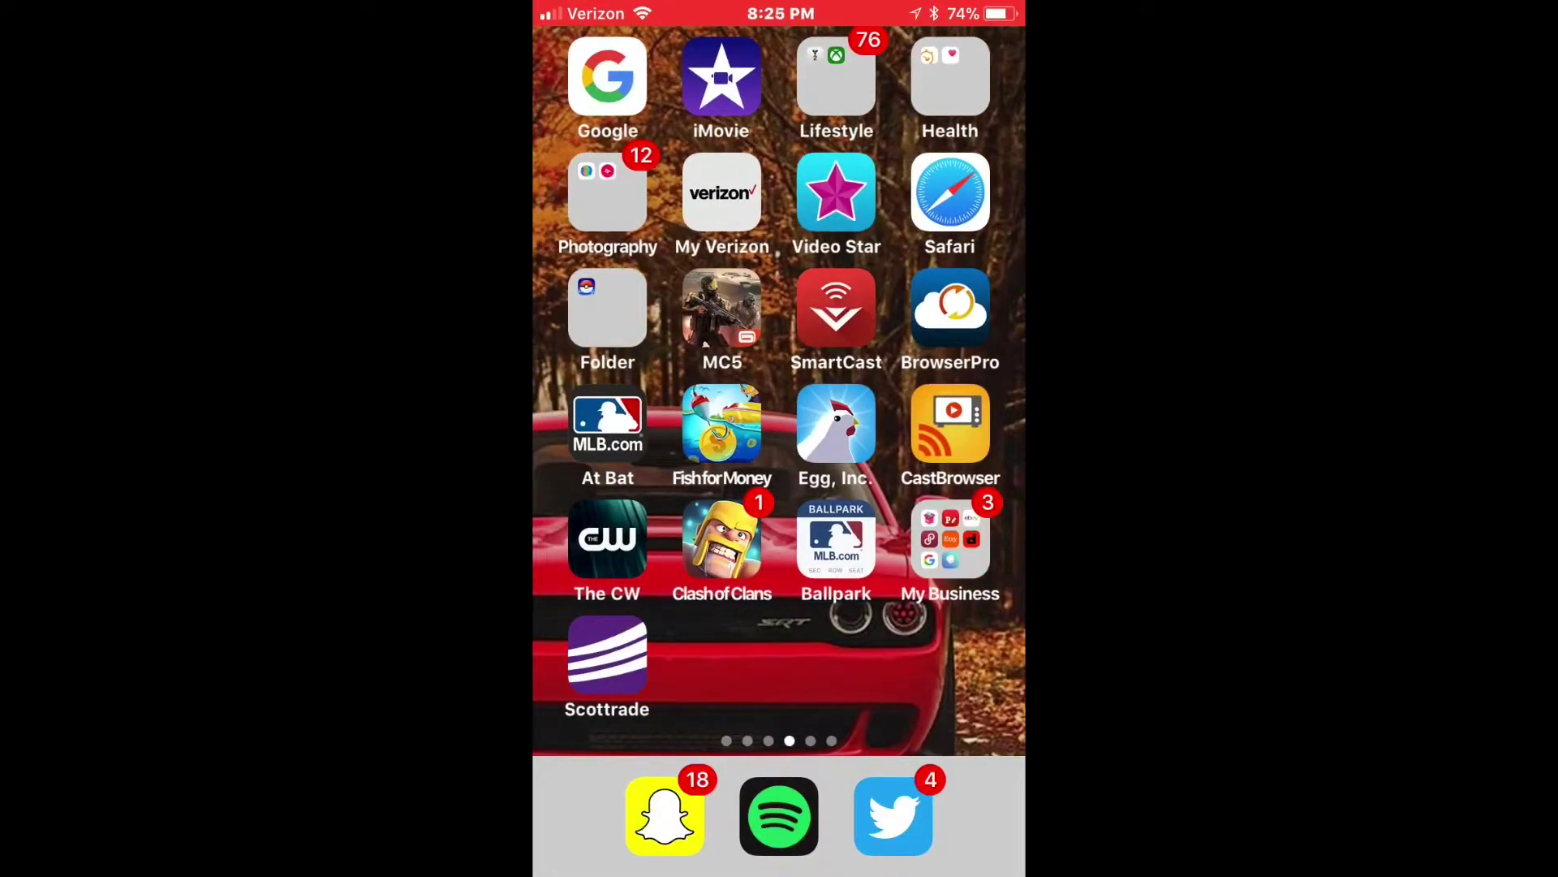
{"action": "scroll", "coordinate": [779, 366], "scroll_direction": "left", "scroll_amount": 1}
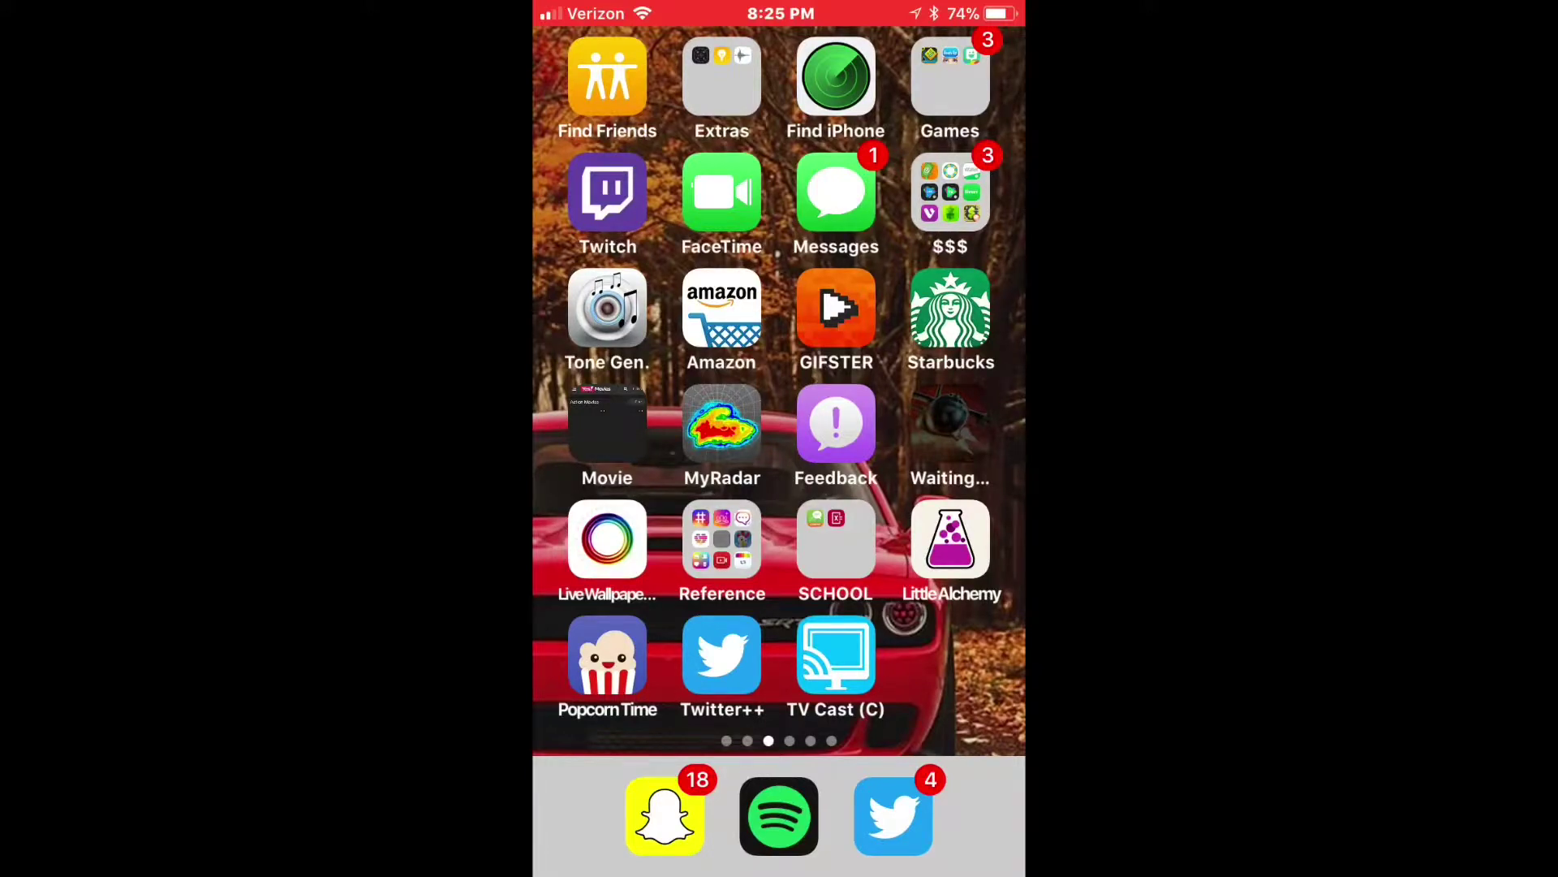
- Launch the TV Cast (C) app to its start page with the quick start guide
{"action": "left_click", "coordinate": [835, 657]}
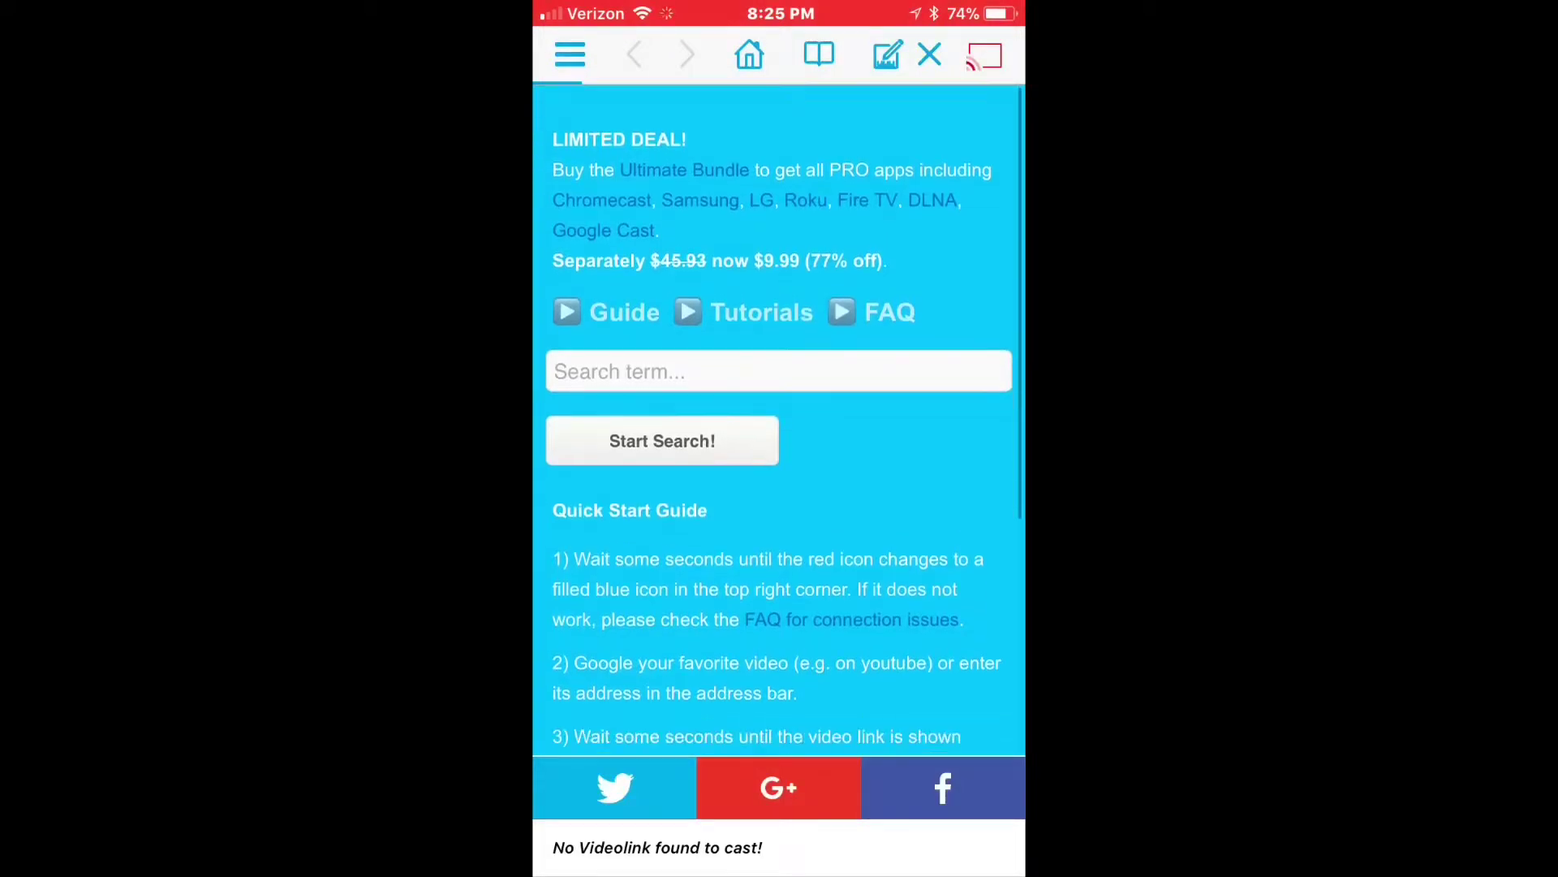
{"action": "scroll", "coordinate": [779, 487], "scroll_direction": "down", "scroll_amount": 3}
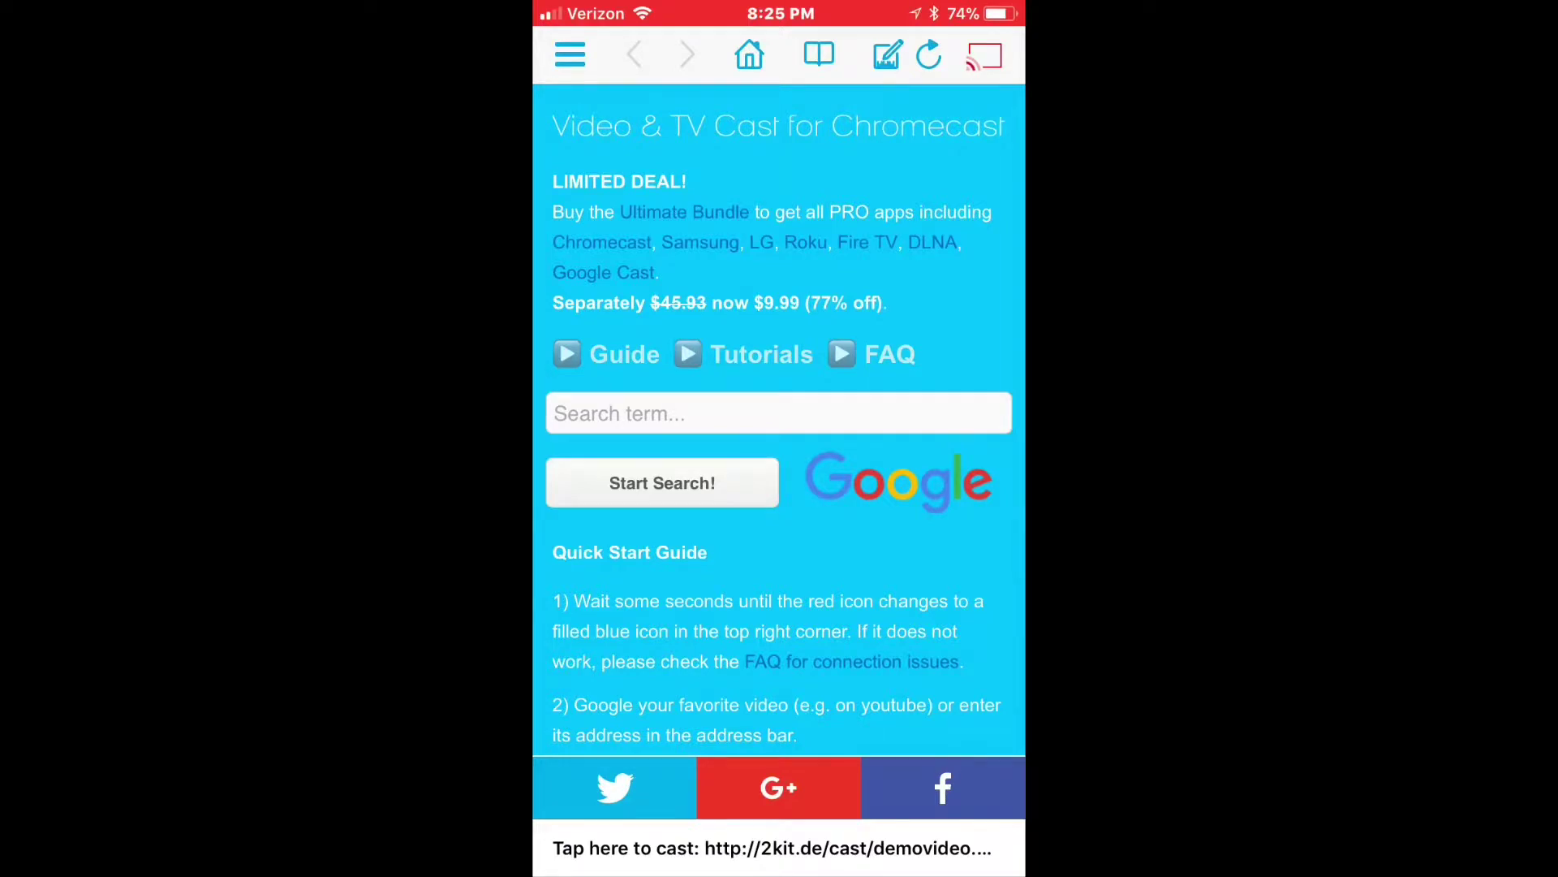
- View the FAQ, return to the start page, and twice look for a Chromecast
{"action": "left_click", "coordinate": [891, 353]}
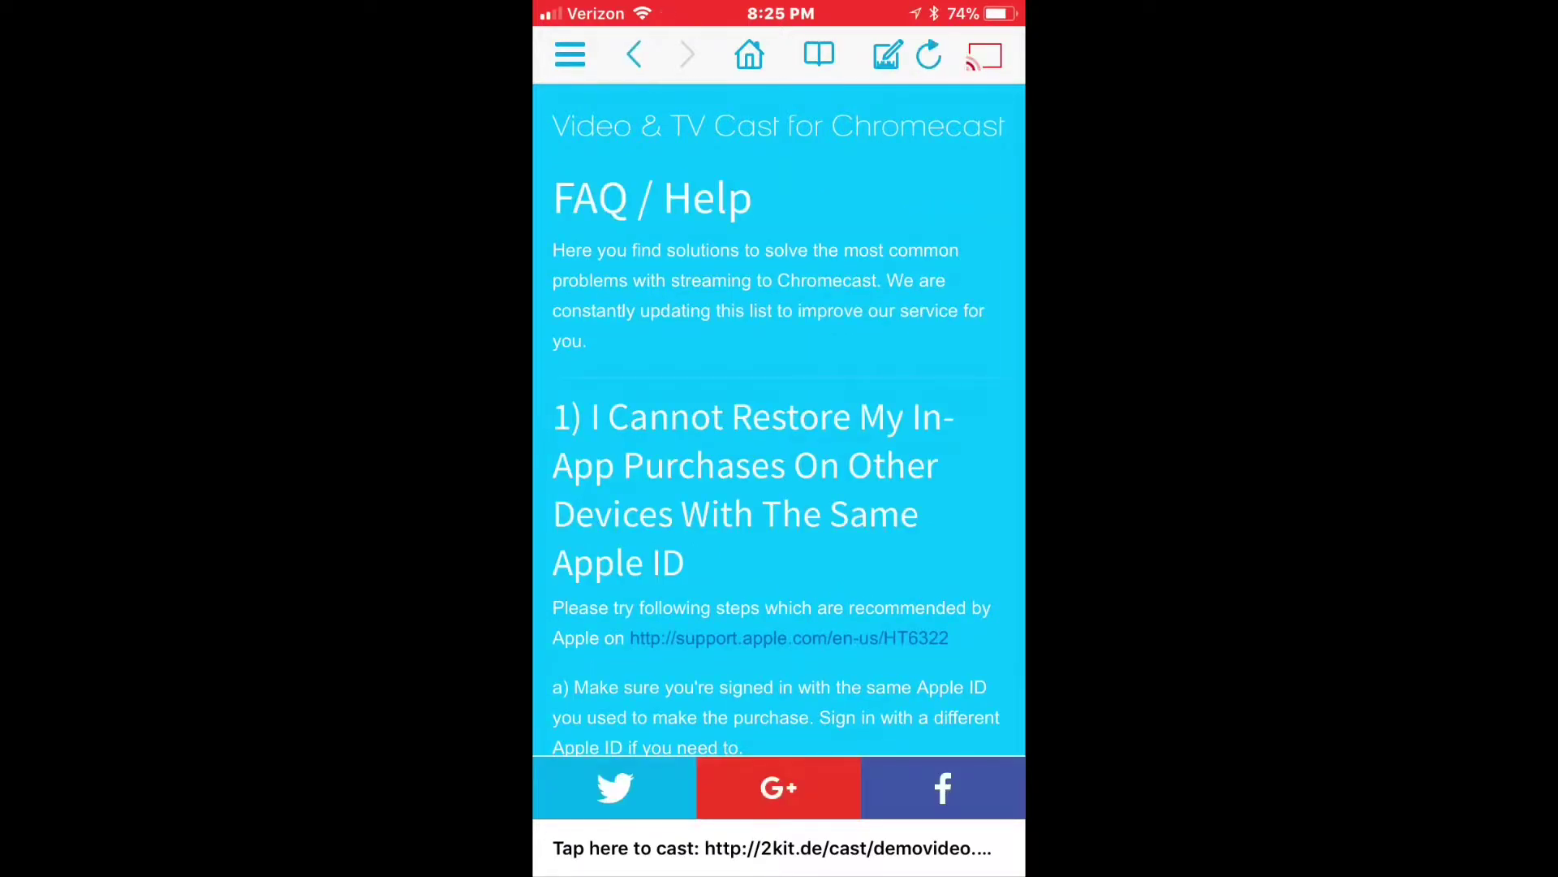
{"action": "left_click", "coordinate": [636, 54]}
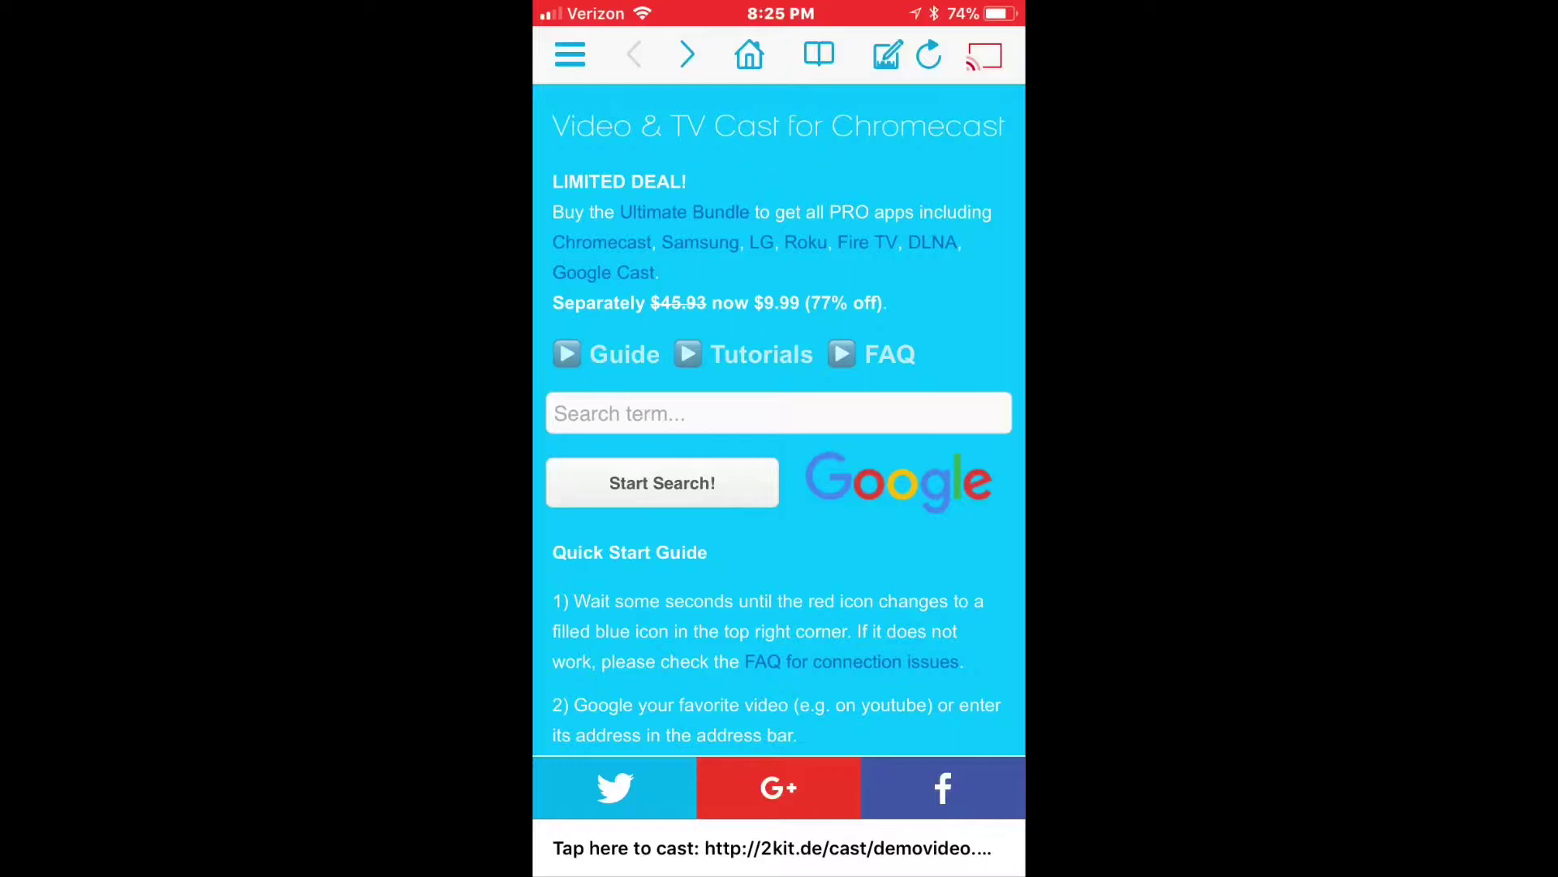
{"action": "left_click", "coordinate": [984, 54]}
{"action": "left_click", "coordinate": [778, 605]}
- Run a Google search for 'yes movie' from the start page's search field
{"action": "left_click", "coordinate": [780, 413]}
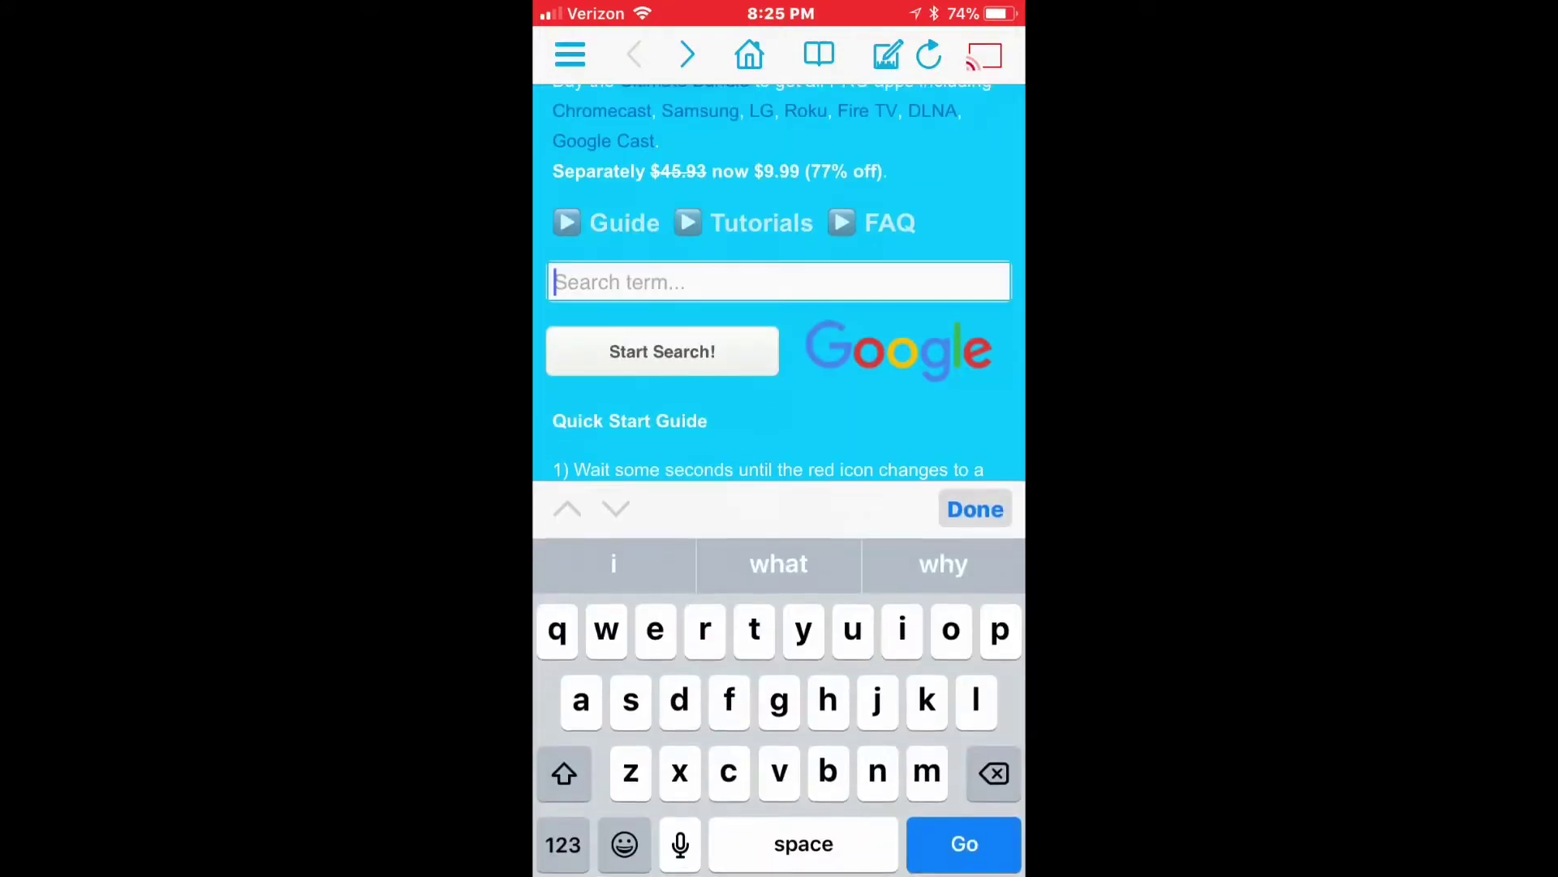
{"action": "type", "text": "yes "}
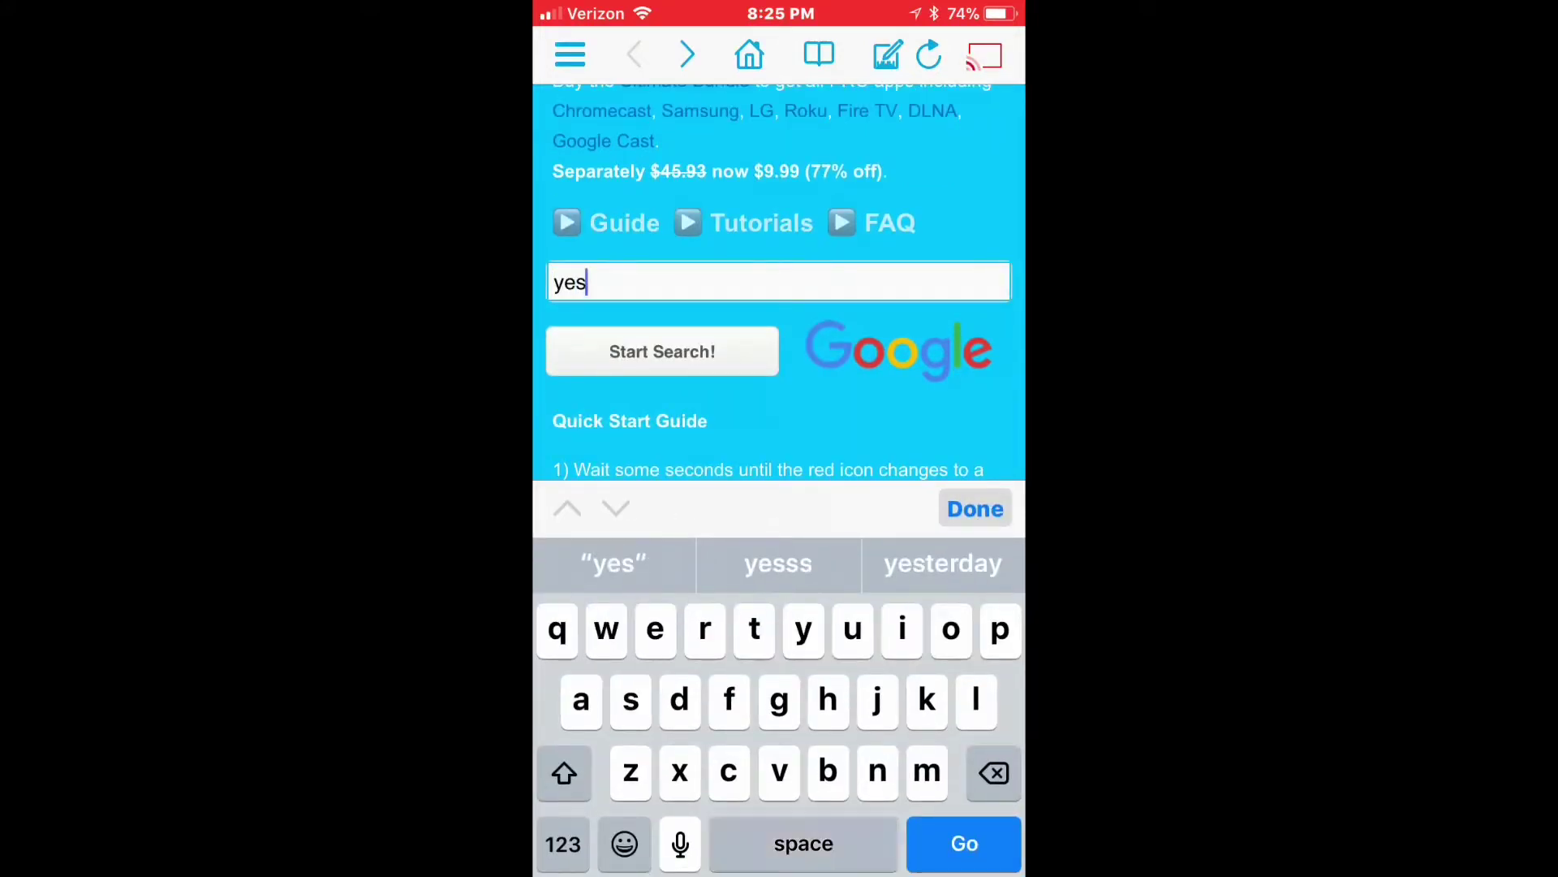
{"action": "type", "text": "movie"}
{"action": "left_click", "coordinate": [964, 843]}
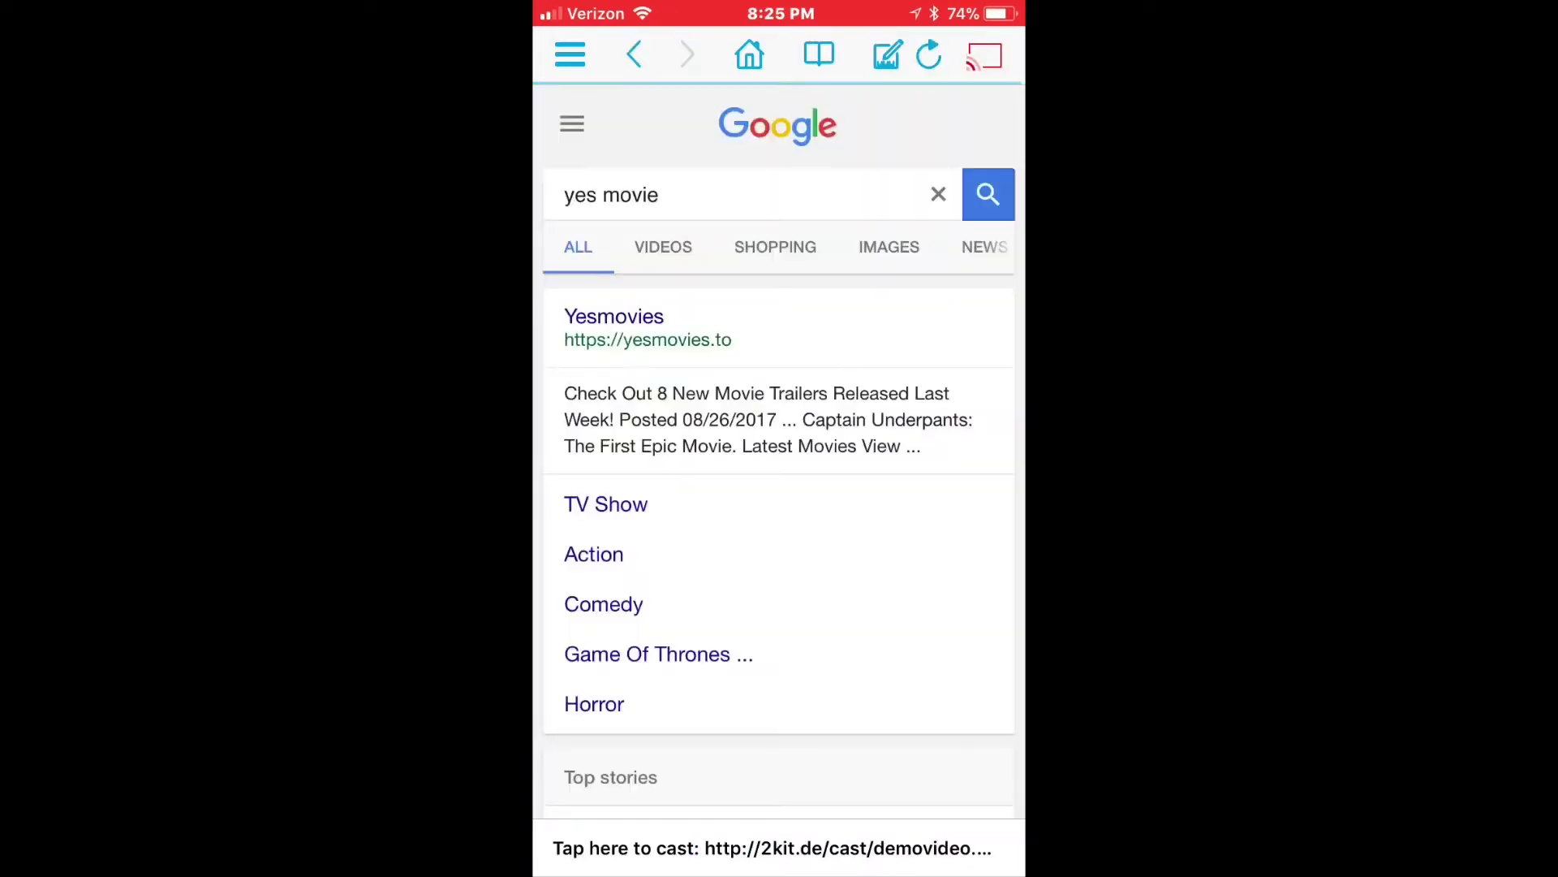
{"action": "scroll", "coordinate": [779, 488], "scroll_direction": "down", "scroll_amount": 2}
{"action": "scroll", "coordinate": [780, 488], "scroll_direction": "up", "scroll_amount": 3}
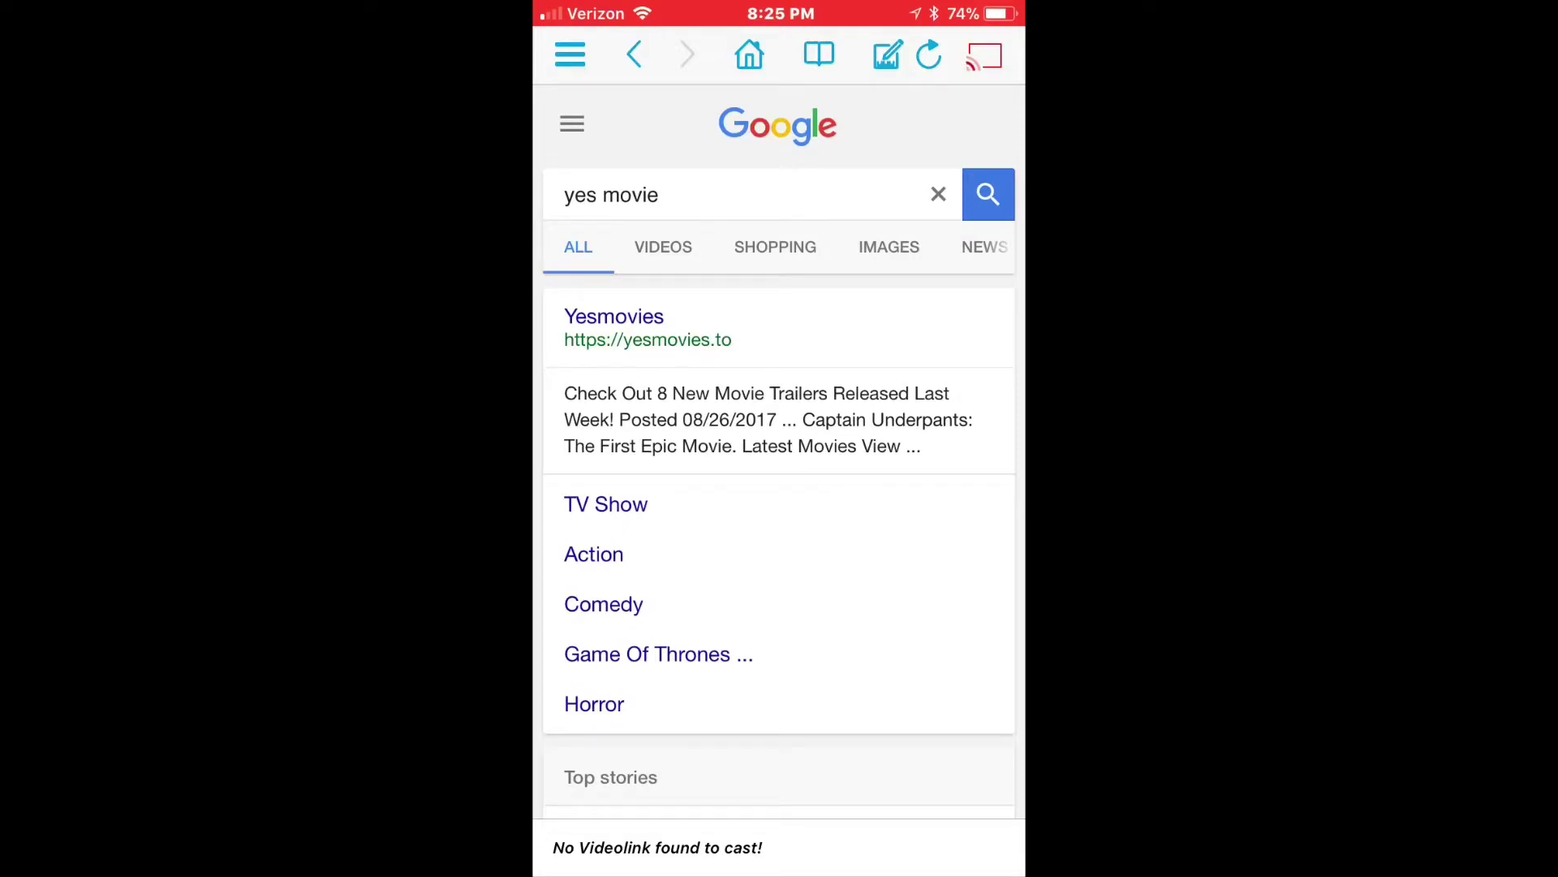
- Open the Yesmovies site from the Google results
{"action": "left_click", "coordinate": [614, 317]}
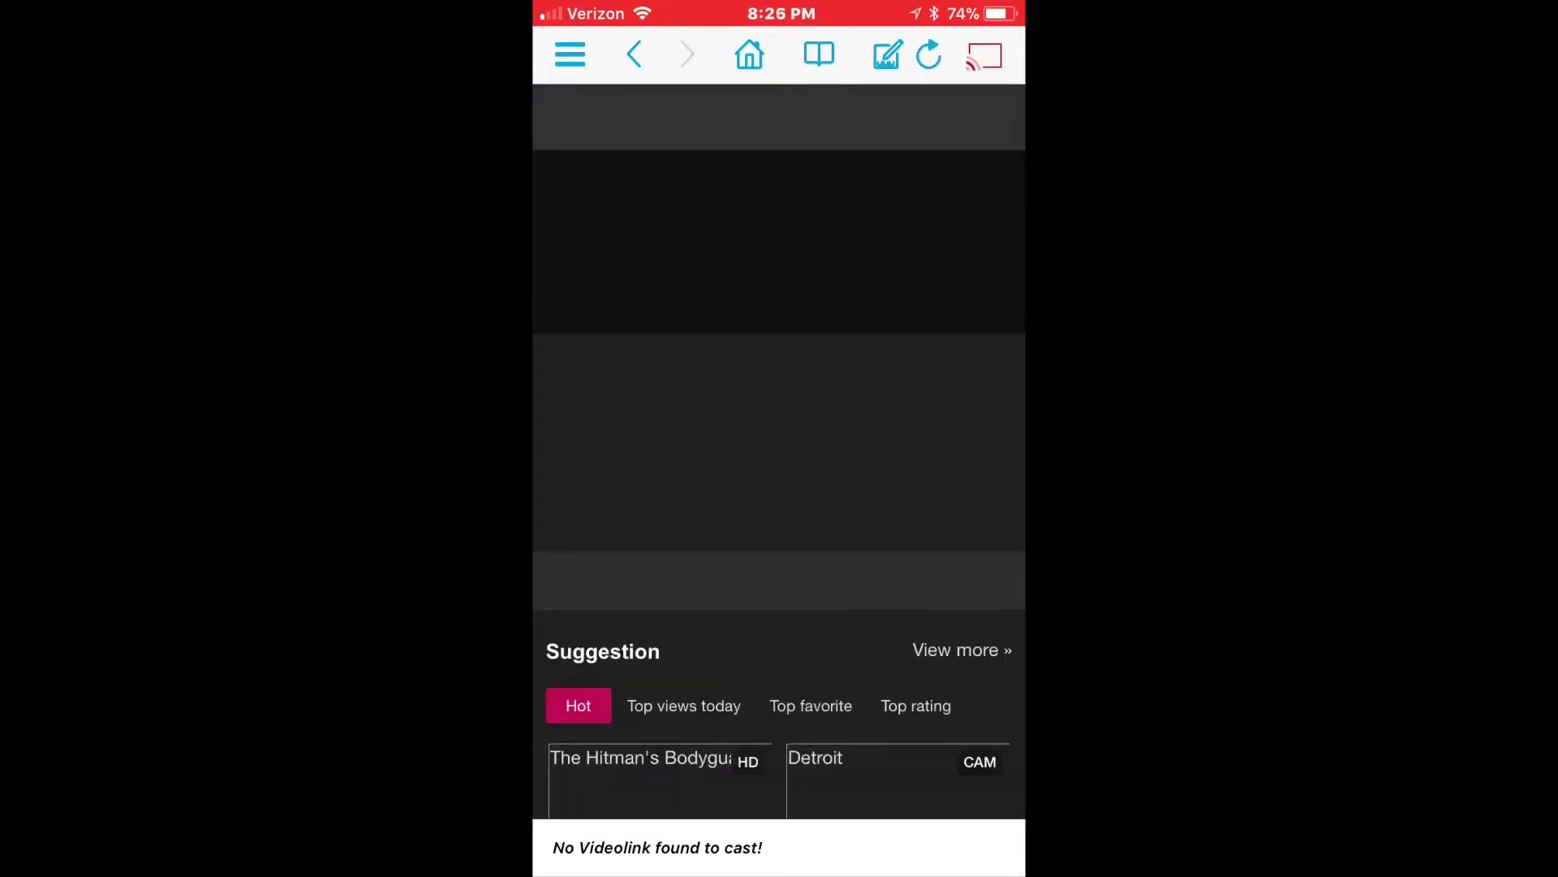
{"action": "scroll", "coordinate": [780, 487], "scroll_direction": "down", "scroll_amount": 5}
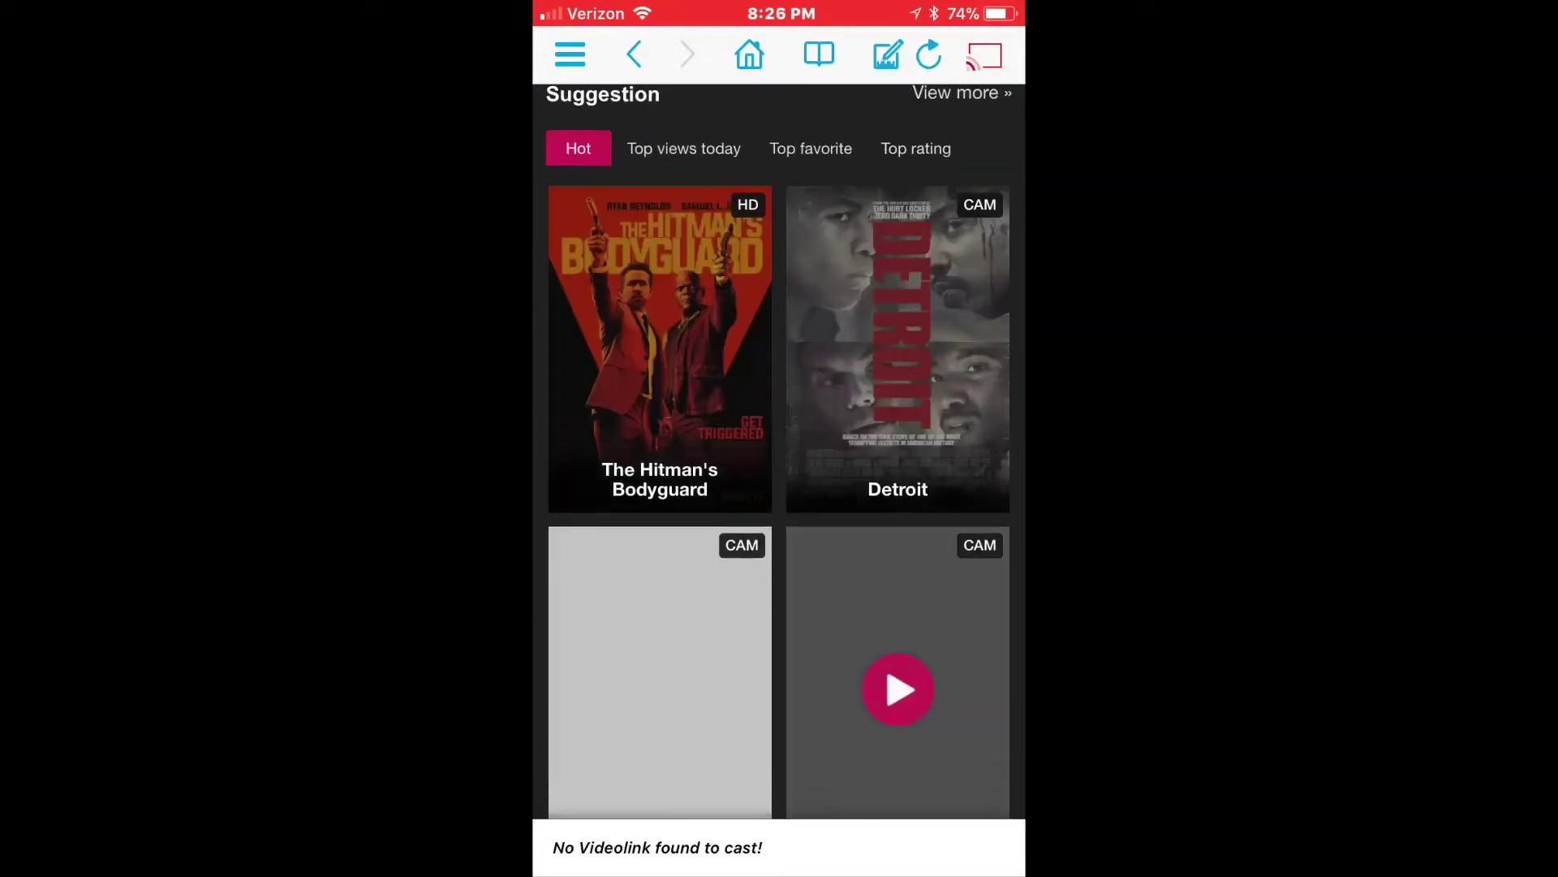
{"action": "scroll", "coordinate": [779, 488], "scroll_direction": "down", "scroll_amount": 5}
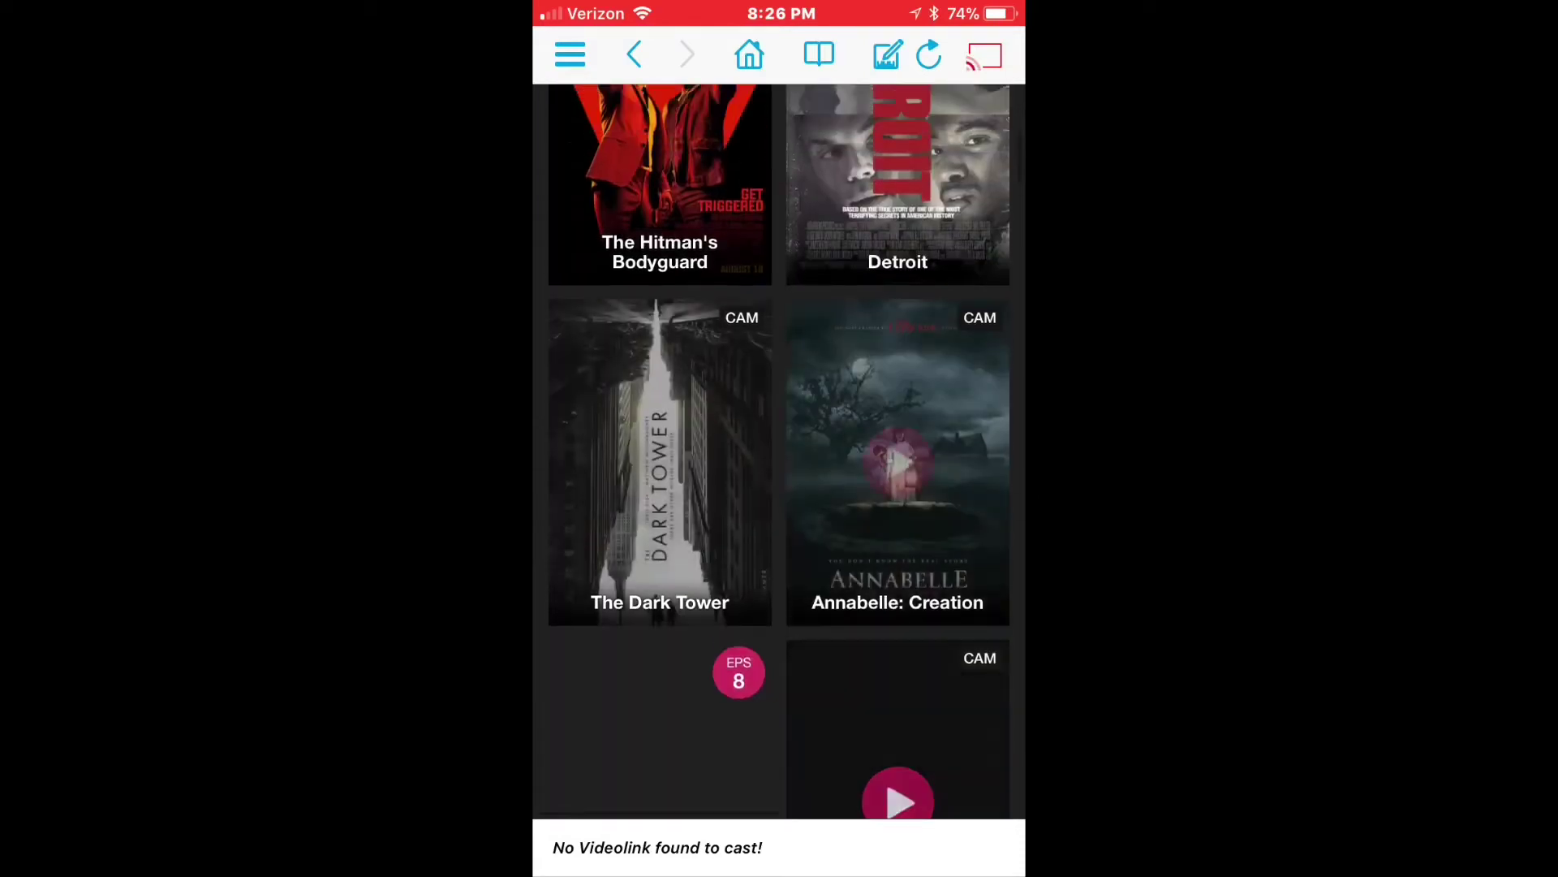
{"action": "scroll", "coordinate": [780, 487], "scroll_direction": "up", "scroll_amount": 5}
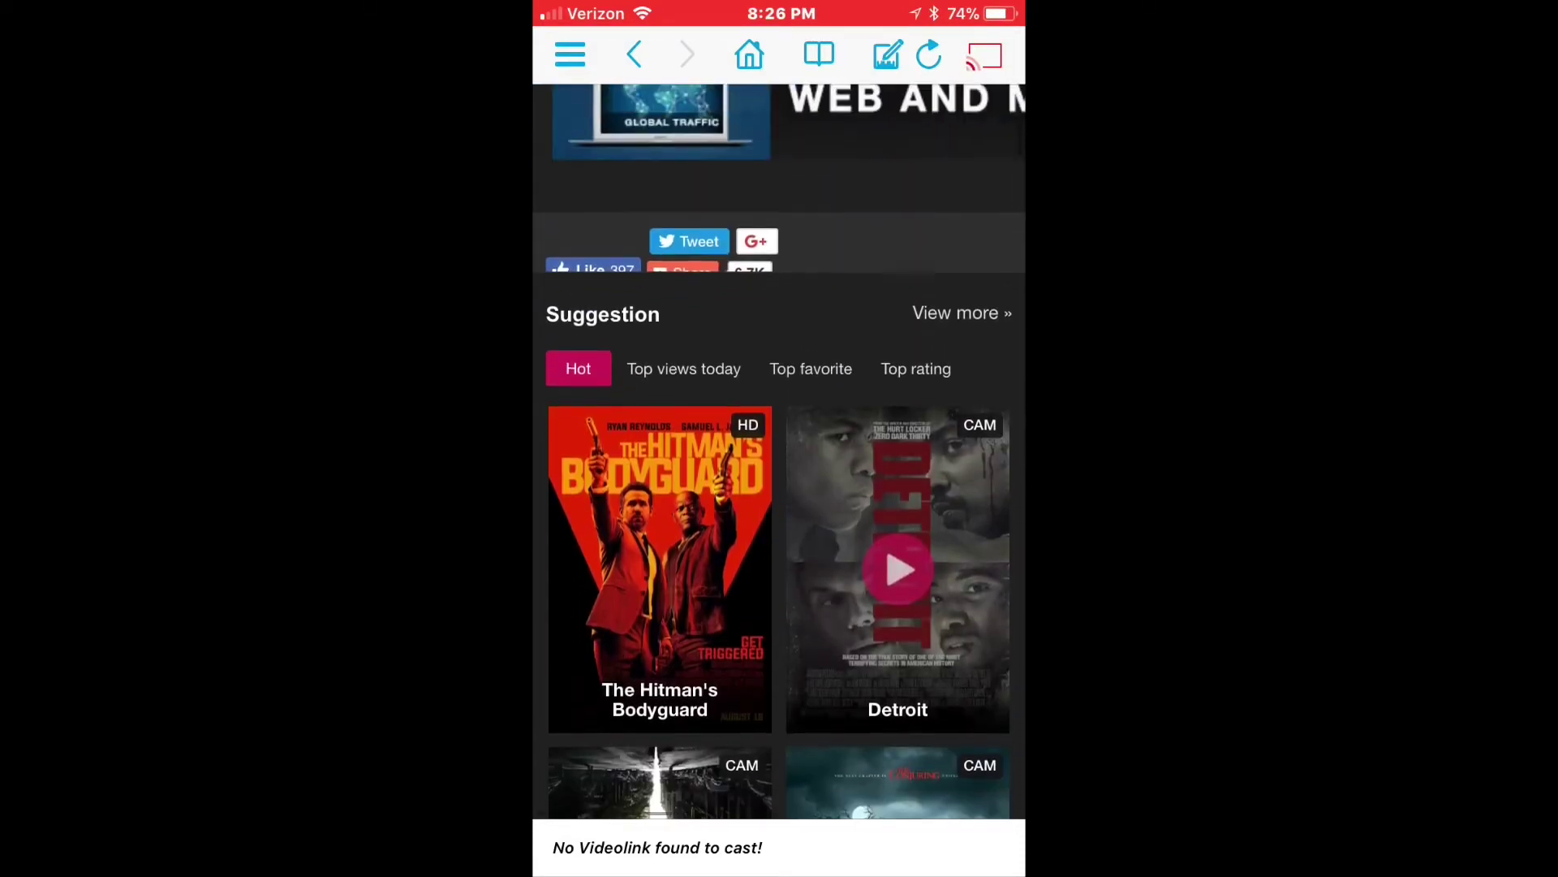
{"action": "scroll", "coordinate": [779, 488], "scroll_direction": "up", "scroll_amount": 5}
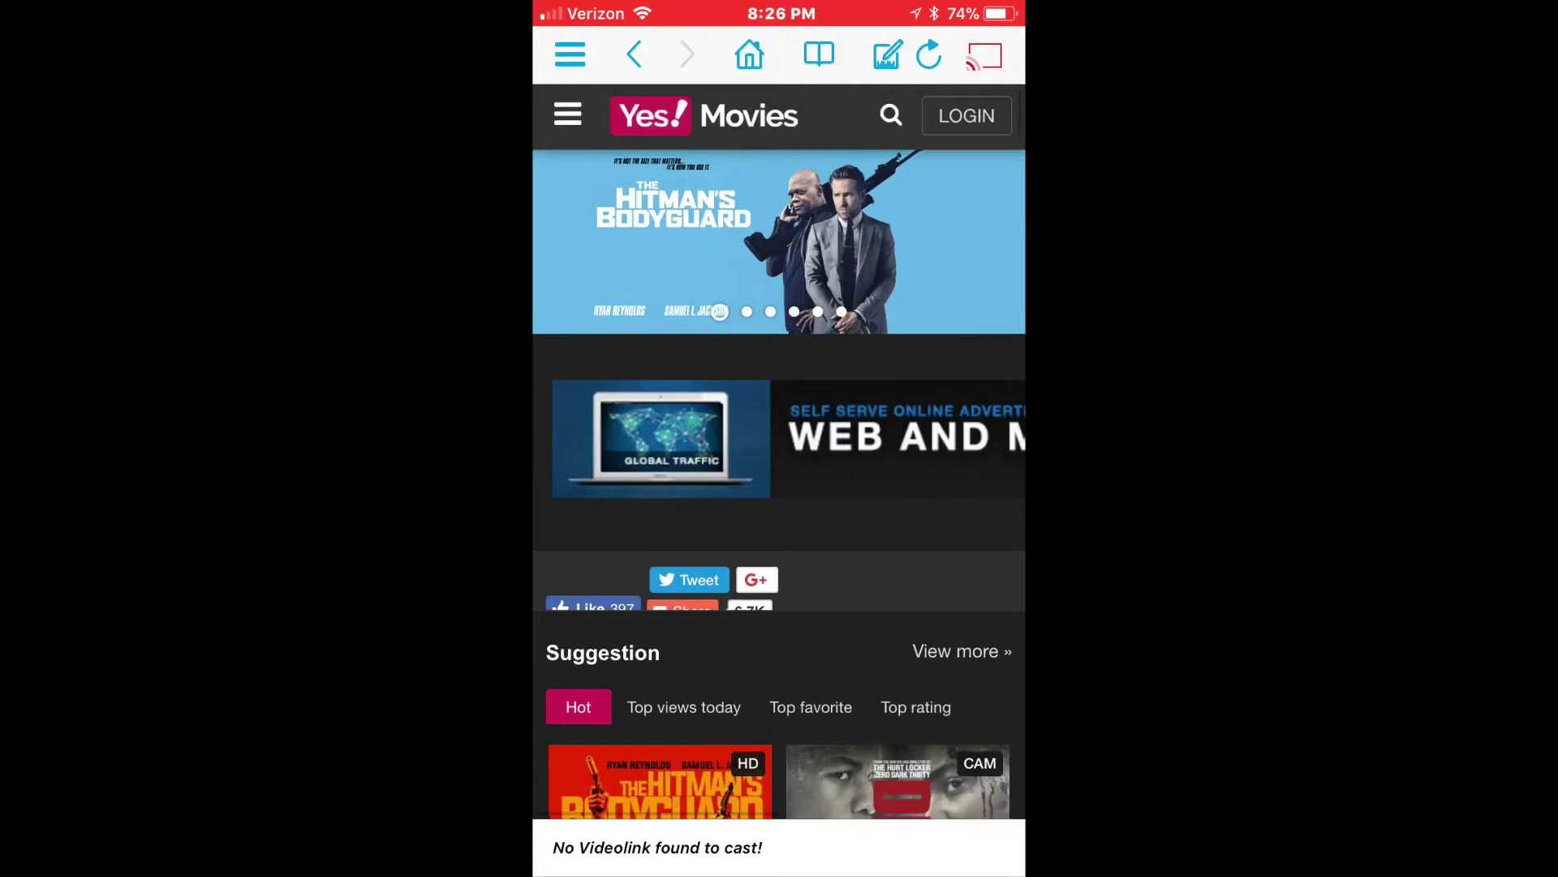
{"action": "scroll", "coordinate": [780, 487], "scroll_direction": "down", "scroll_amount": 6}
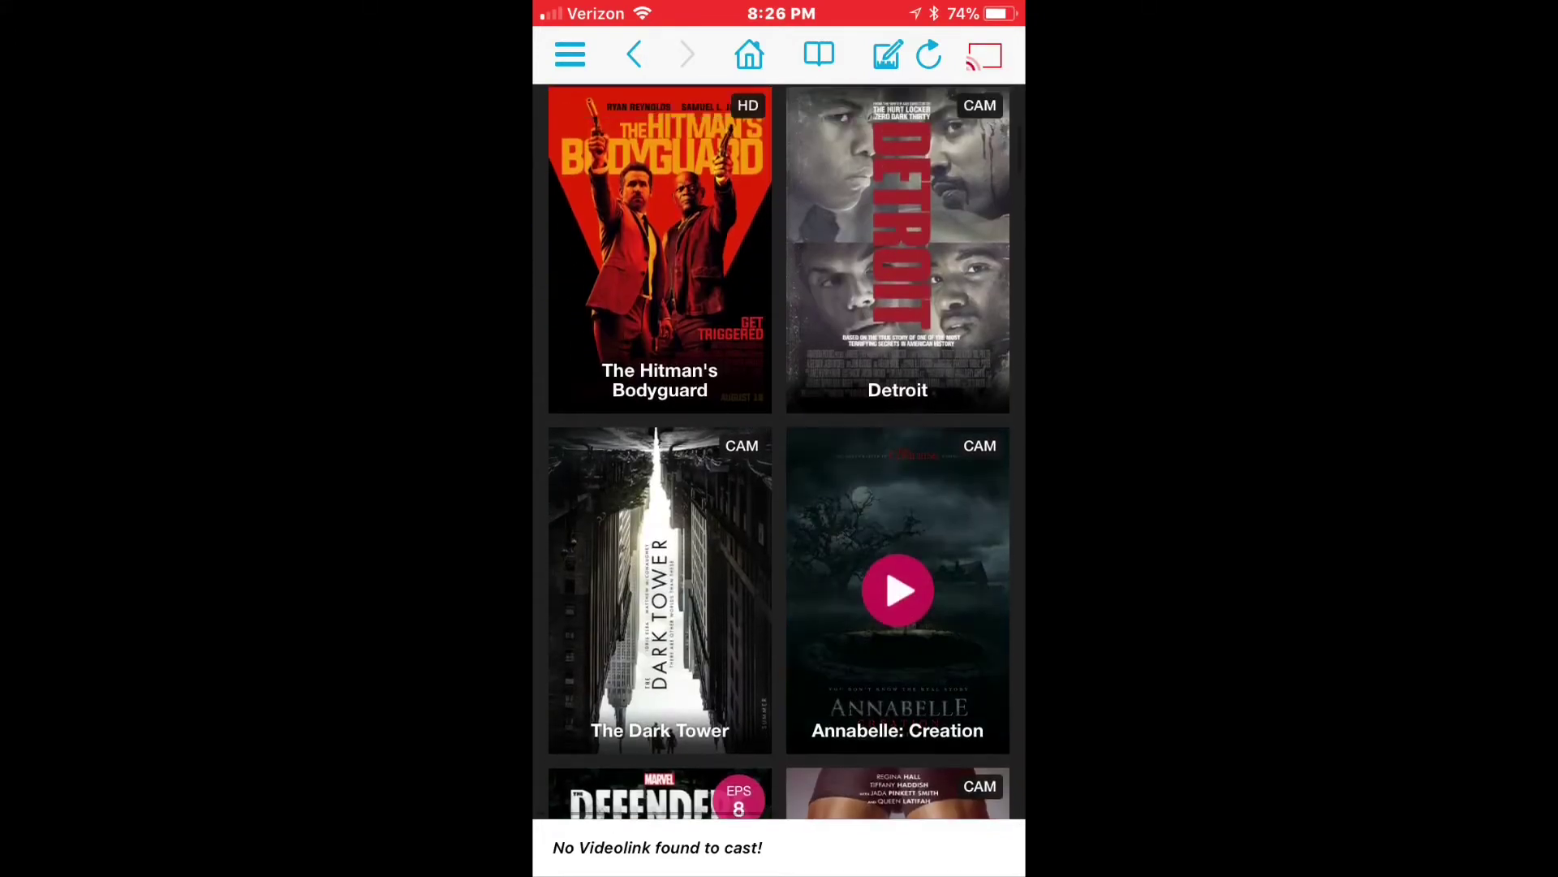
{"action": "scroll", "coordinate": [780, 487], "scroll_direction": "down", "scroll_amount": 3}
{"action": "scroll", "coordinate": [779, 487], "scroll_direction": "up", "scroll_amount": 10}
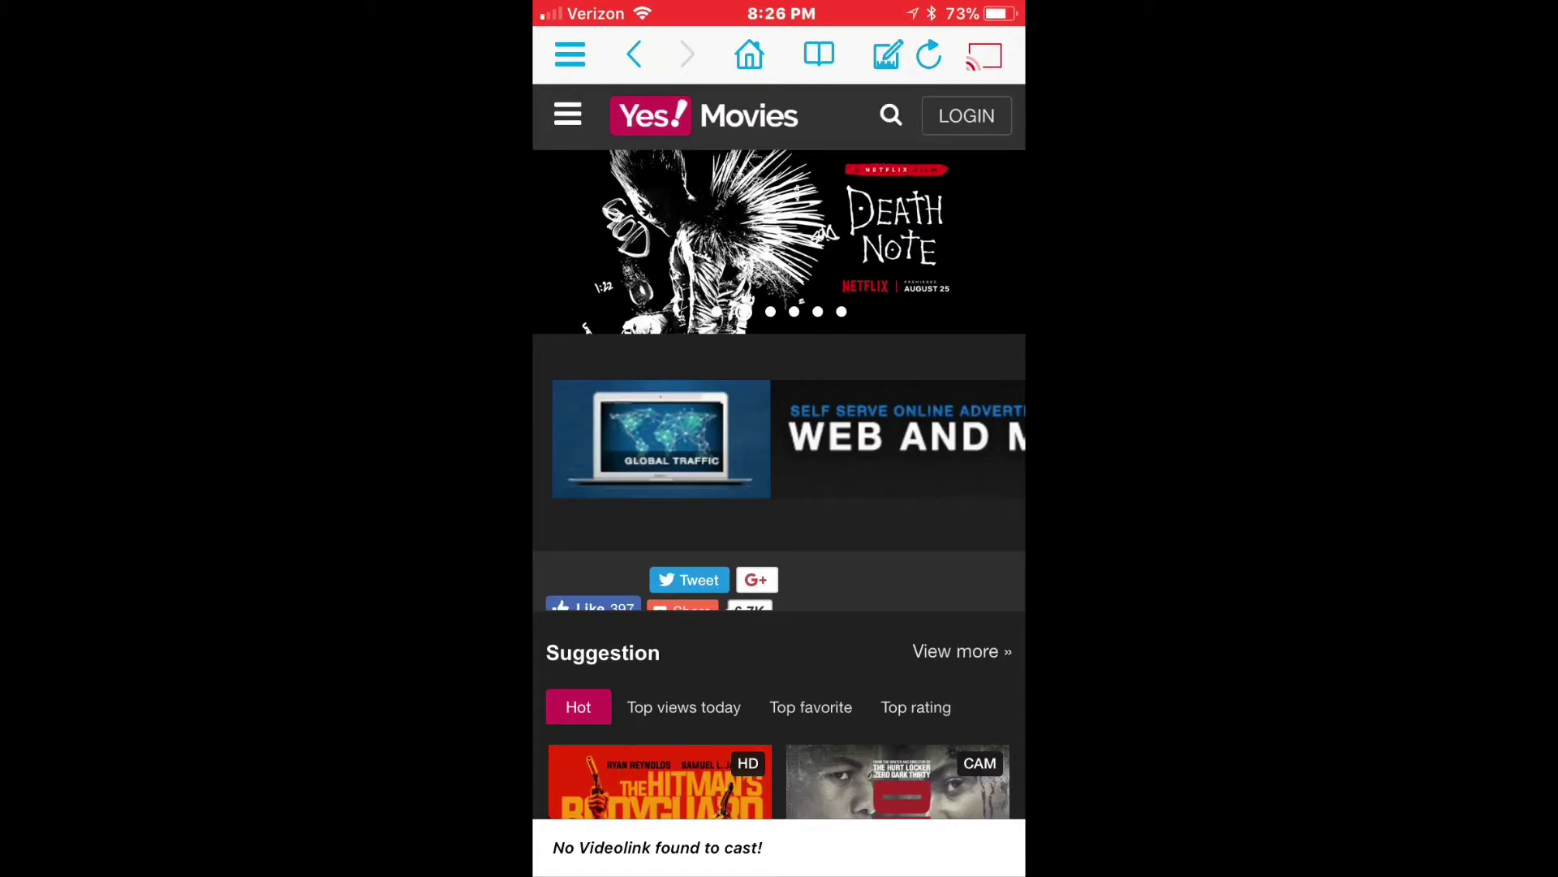
{"action": "scroll", "coordinate": [780, 488], "scroll_direction": "down", "scroll_amount": 10}
{"action": "scroll", "coordinate": [779, 487], "scroll_direction": "up", "scroll_amount": 10}
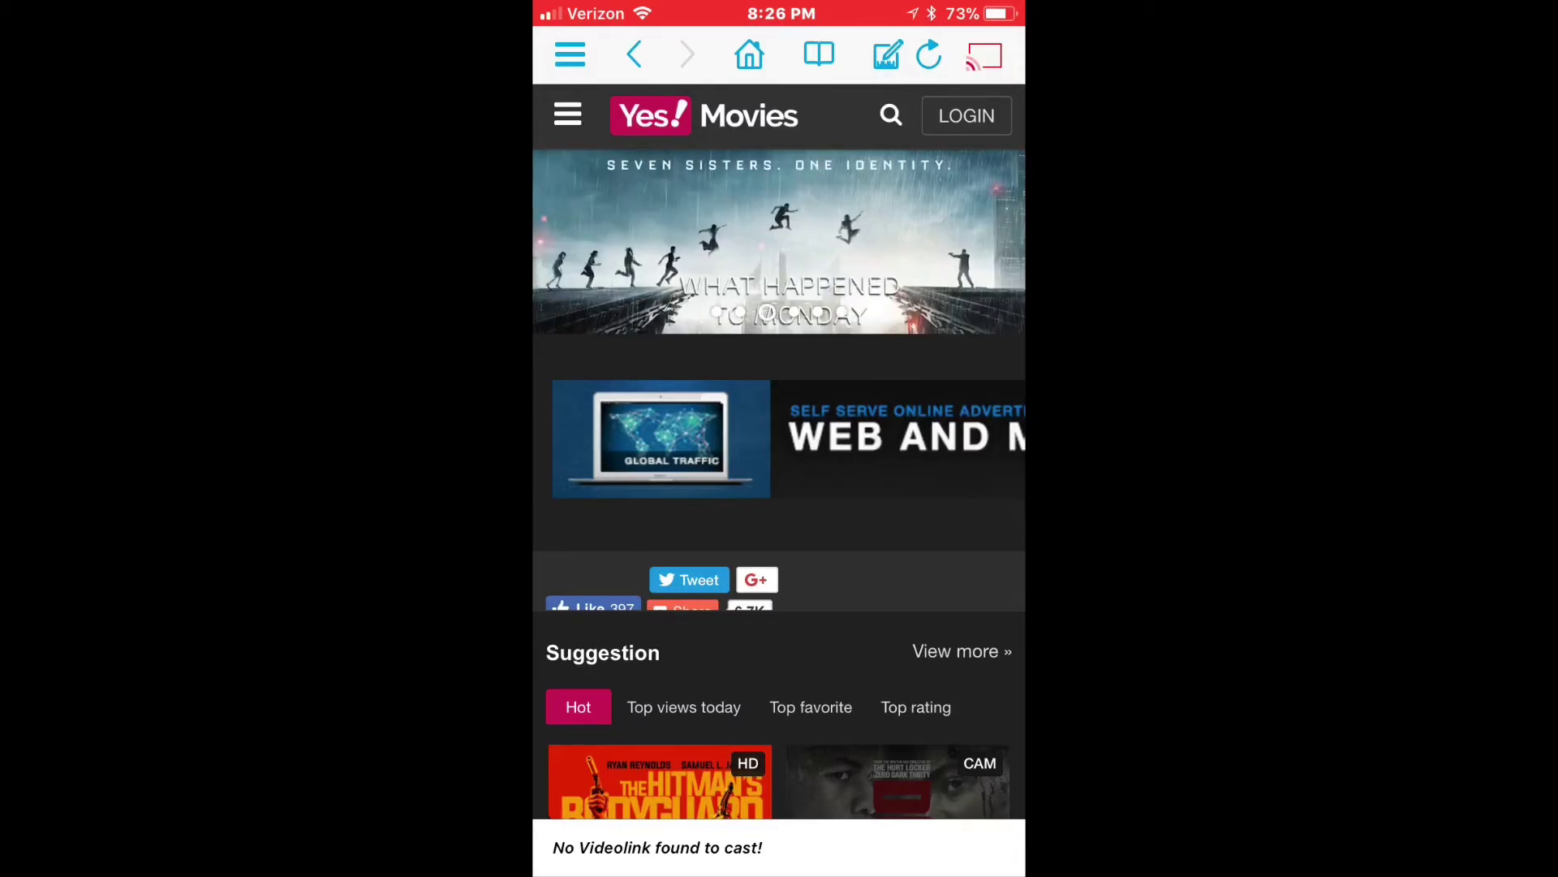
- Leave the app and swipe to the last home-screen page showing the Youtube folder
{"action": "key", "text": "super"}
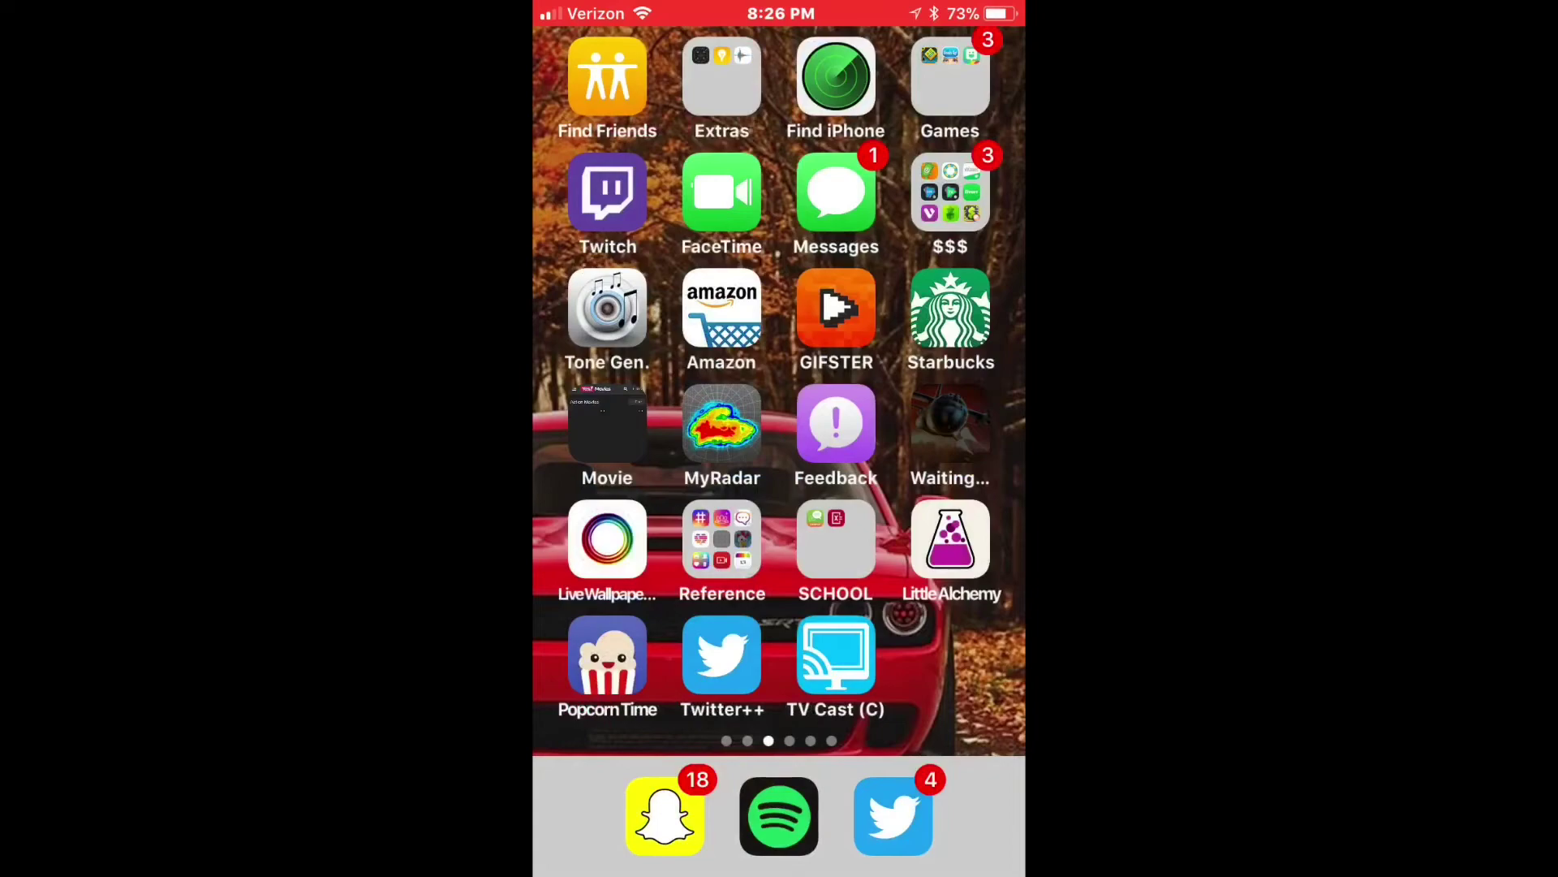
{"action": "left_click_drag", "start_coordinate": [949, 426], "coordinate": [584, 427]}
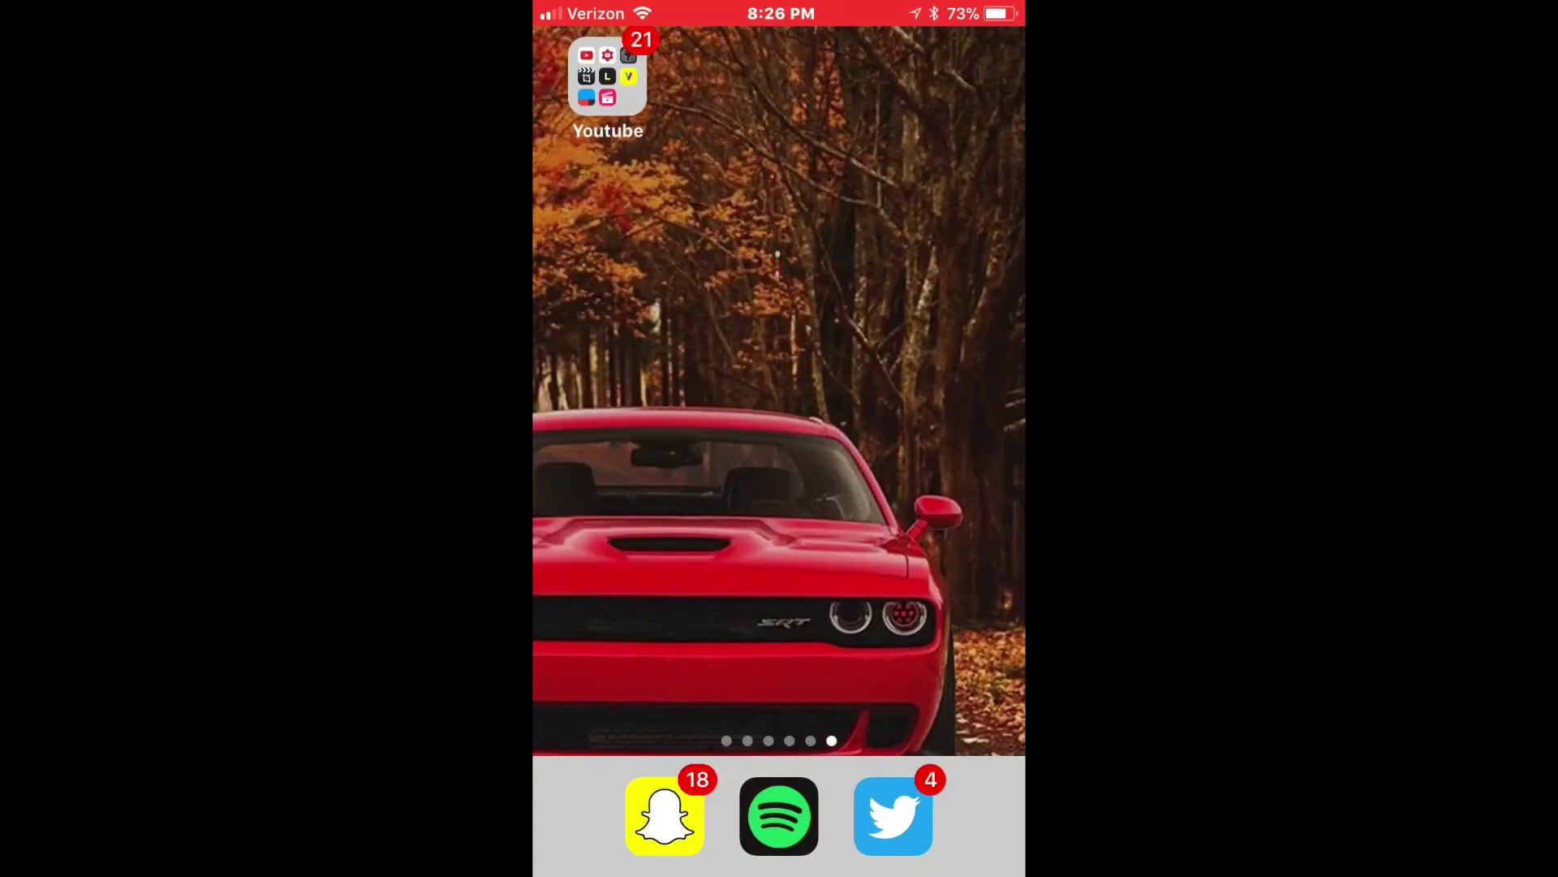